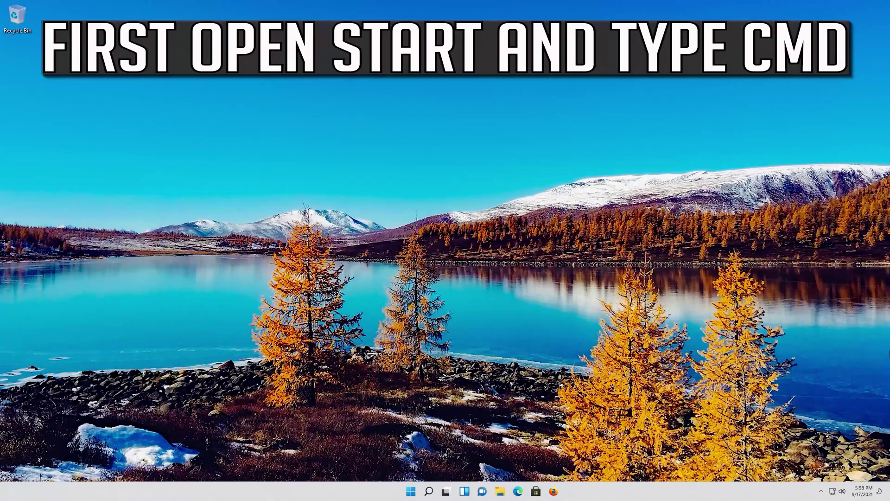
Bring up the Start menu to search for cmd
key("super")
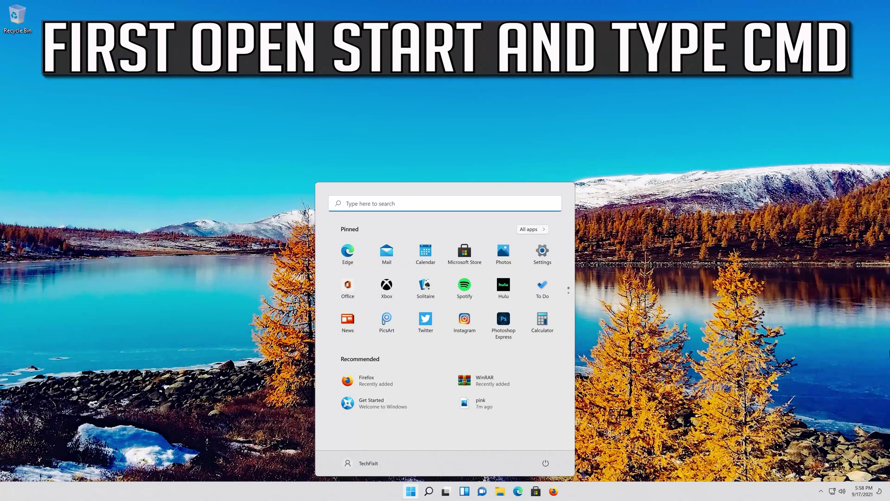
type("cmd")
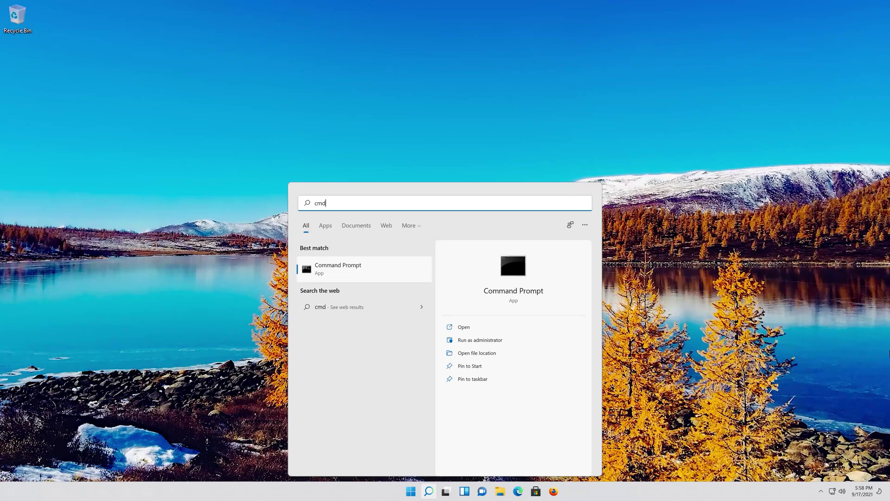
Launch Command Prompt and run devmgmt.msc to bring up Device Manager
key("Return")
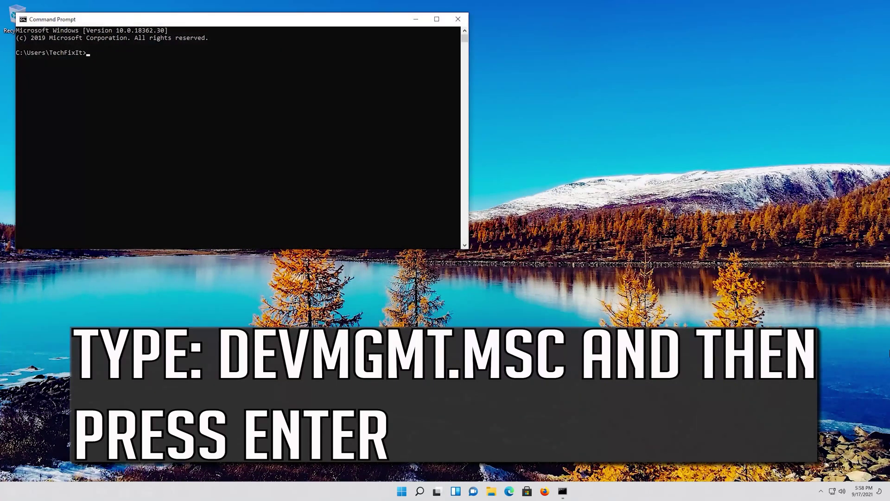
type("d")
type("evm")
type("gm")
type("t.")
type("msc")
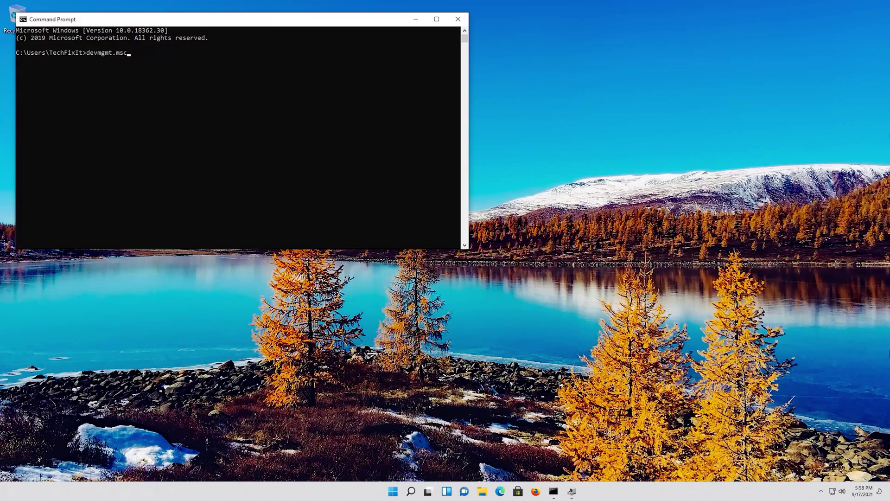
key("Return")
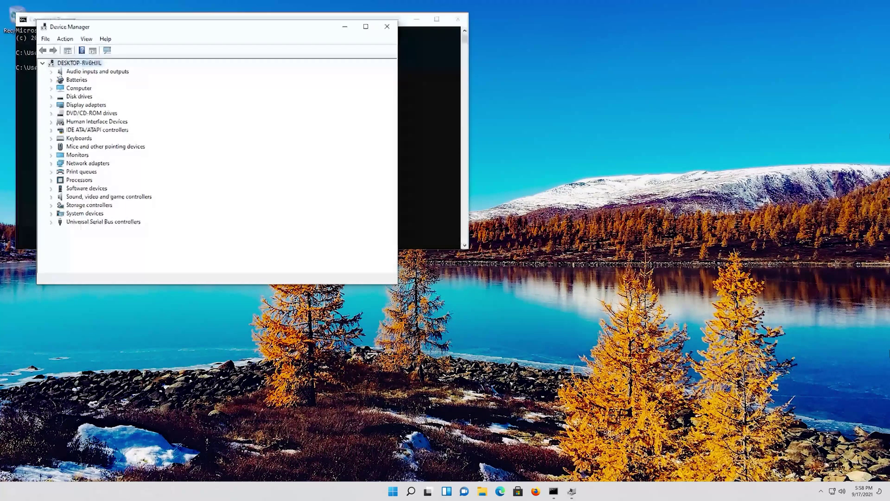
Expand Mice and other pointing devices and select the Microsoft PS/2 Mouse entry
key("Tab")
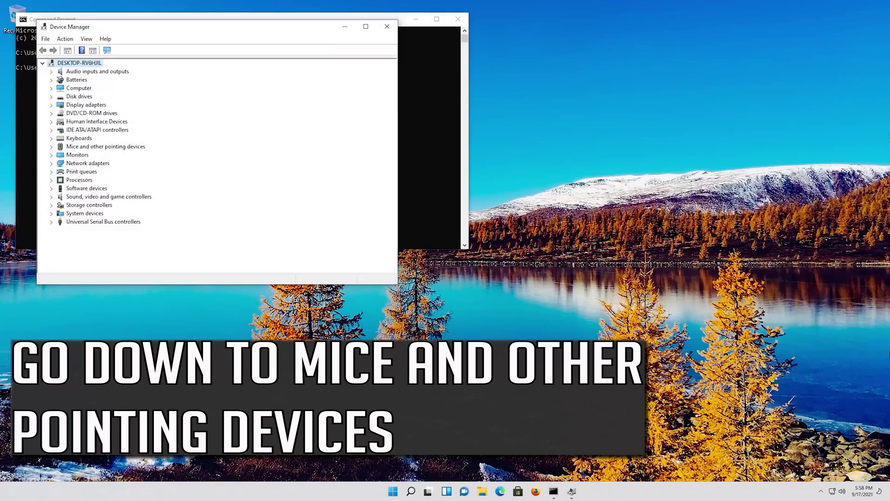
key("Down")
key("Down")
key("Down")
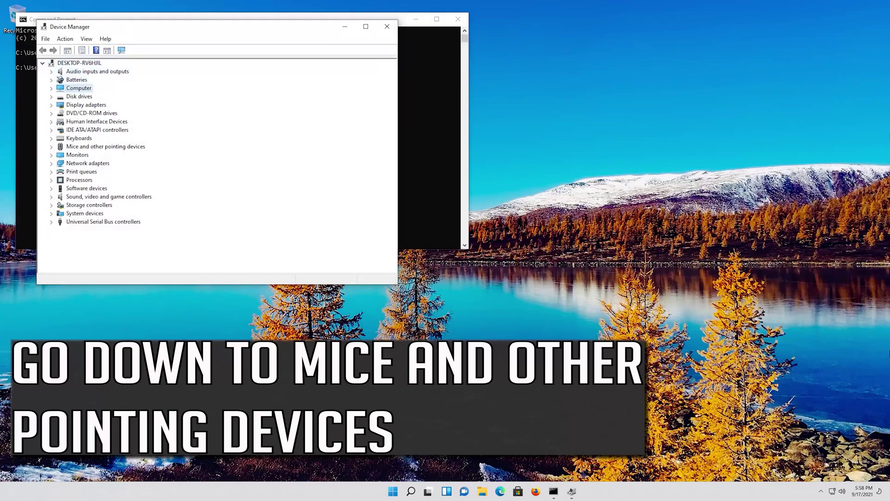
key("Down")
key("Down")
key("Down")
key("Down")
key("Down")
key("Down")
key("Down")
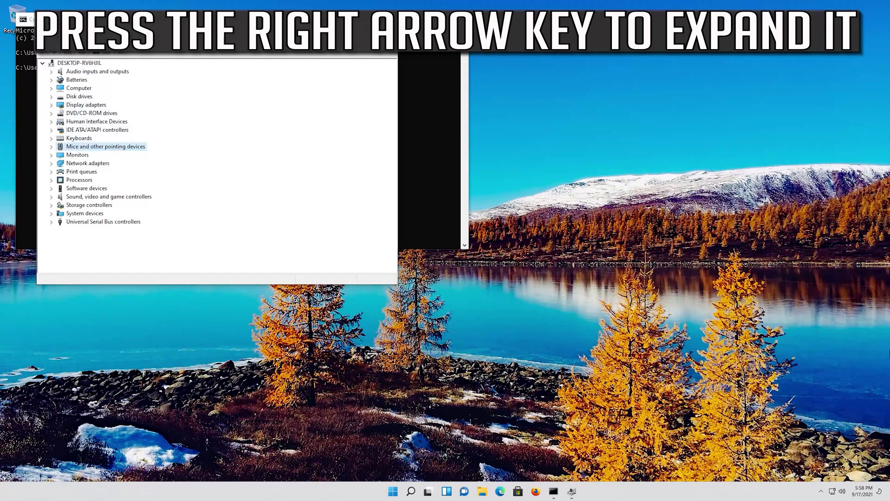
key("Right")
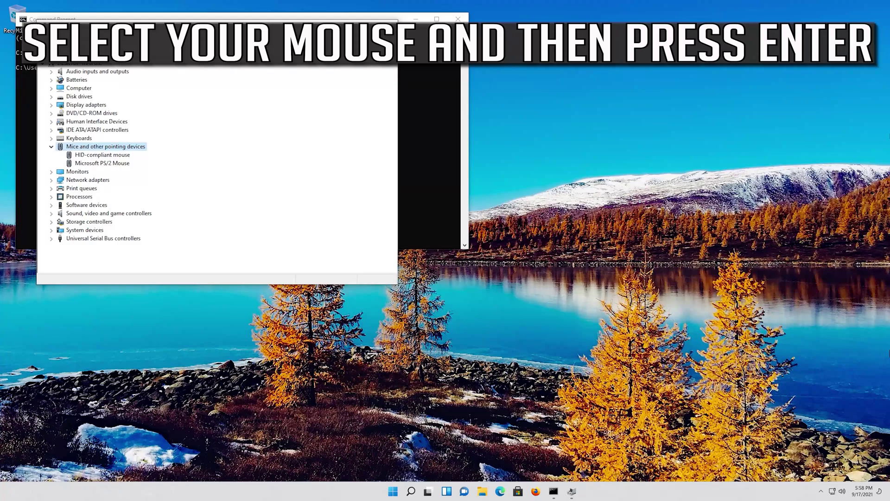
key("Down")
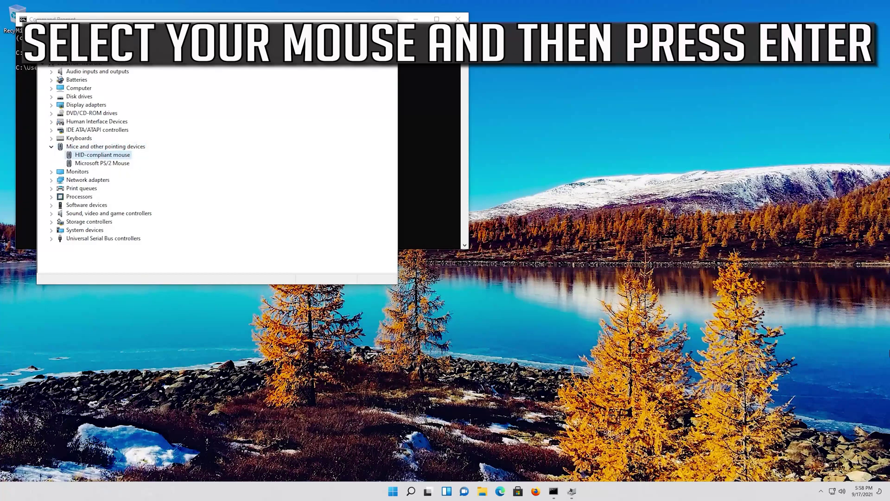
key("Down")
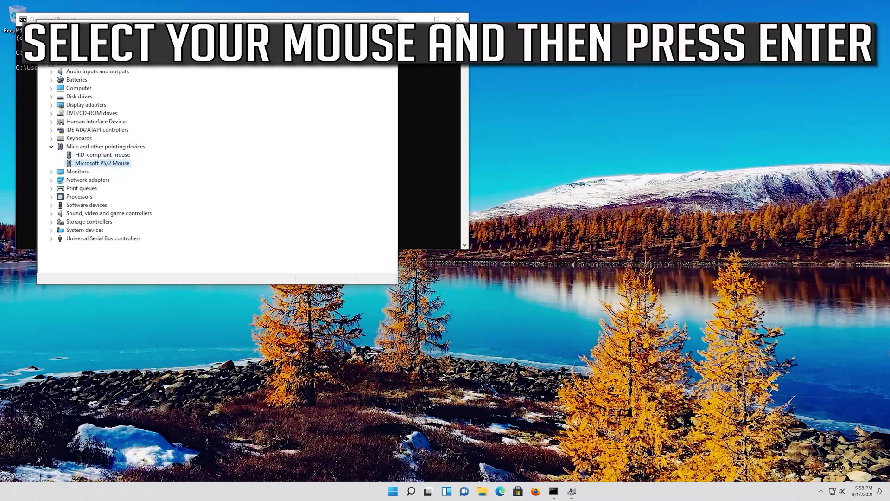
Show the PS/2 mouse's Driver page and focus the Update Driver action
key("Return")
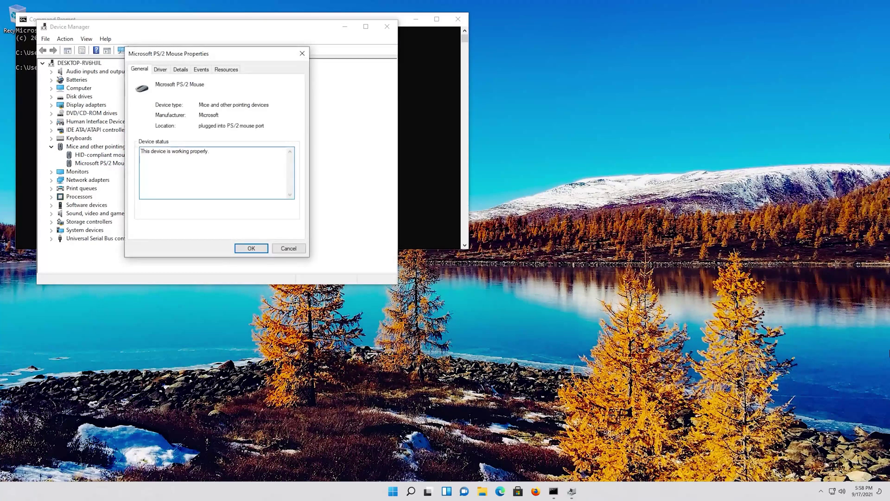
key("Tab")
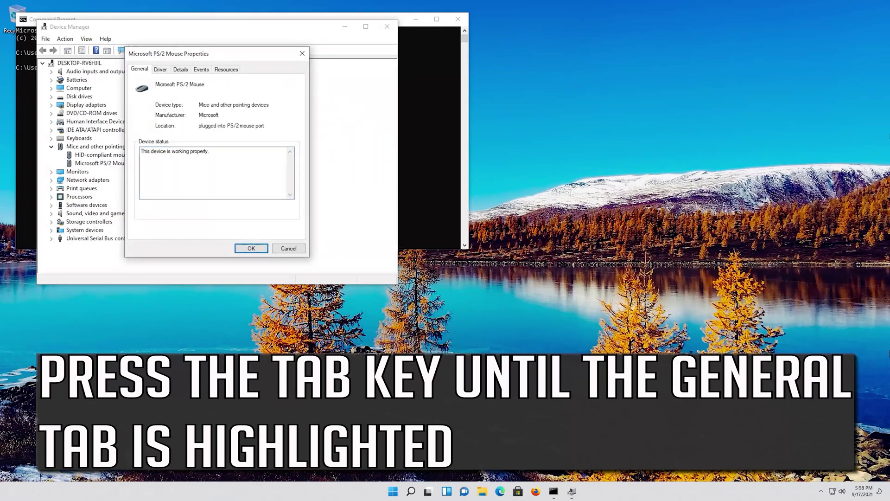
key("Tab")
key("Tab")
key("Tab")
key("Tab")
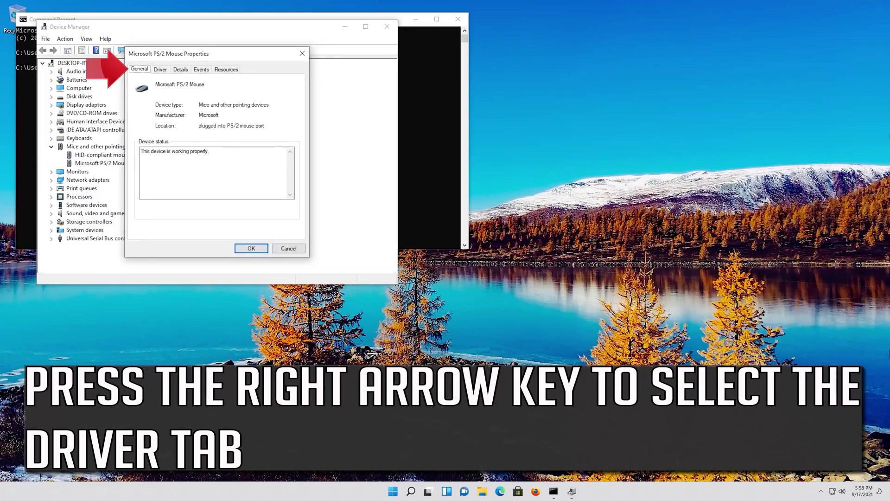
key("Right")
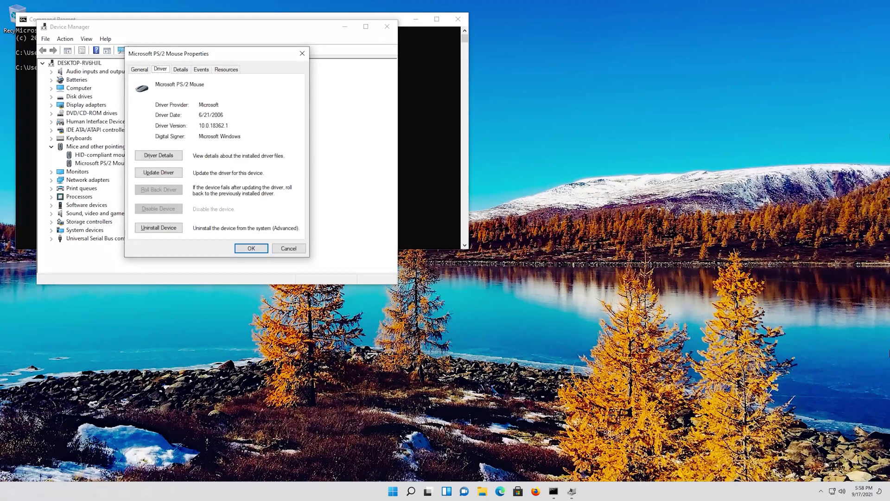
key("Tab")
key("Down")
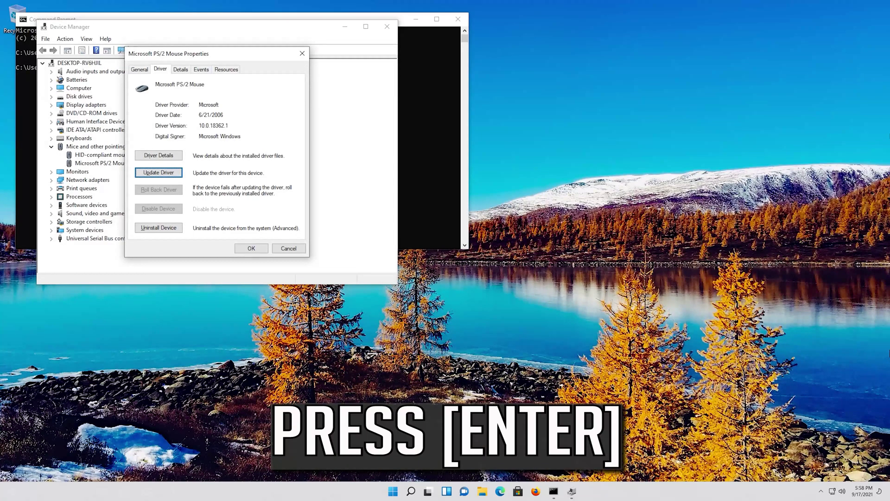
Run an automatic online search for updated PS/2 mouse drivers
key("Return")
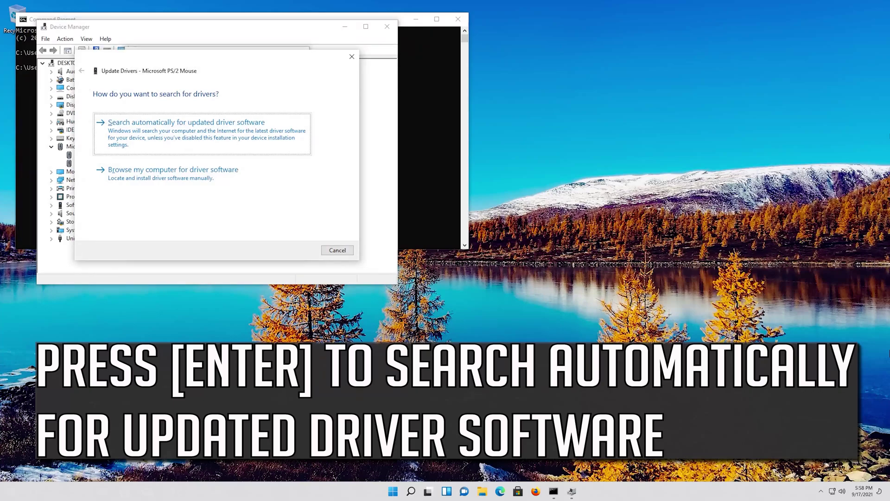
key("Return")
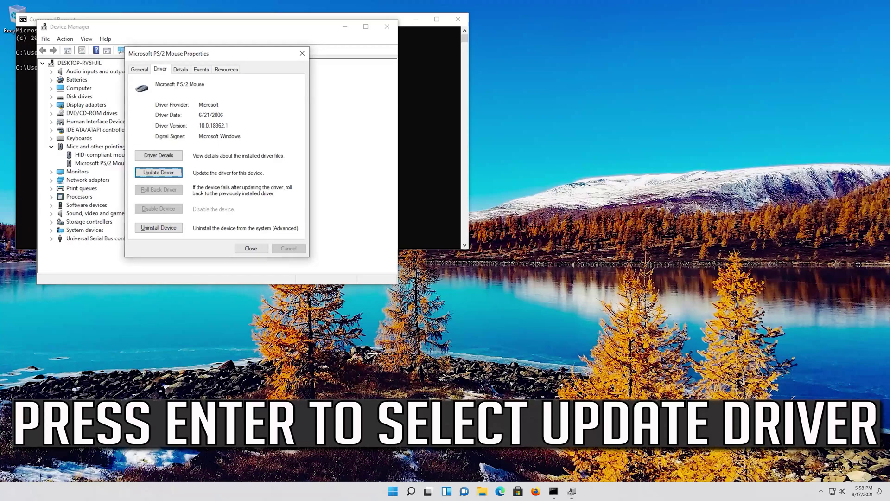
Start Update Driver again and choose to pick from the list of available drivers
key("Return")
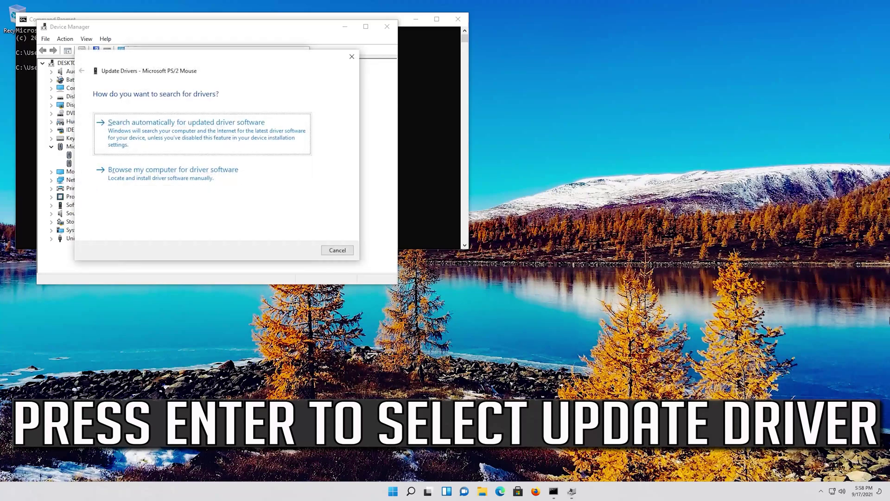
key("Tab")
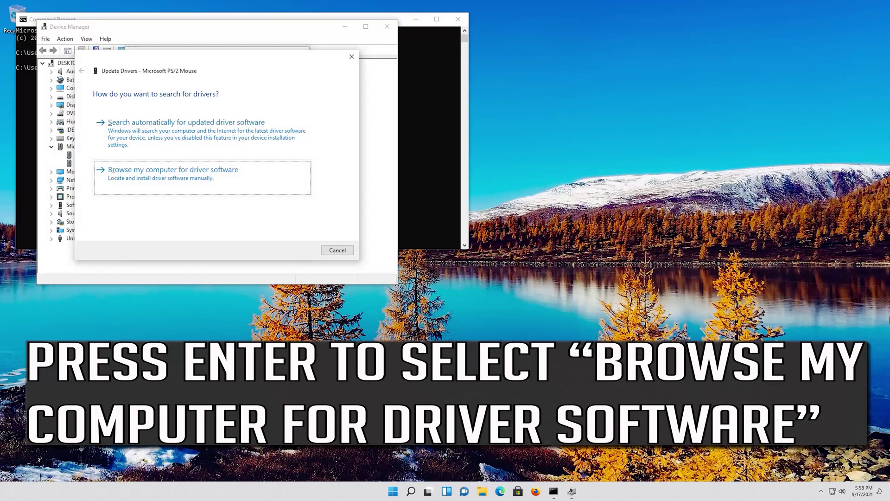
key("Return")
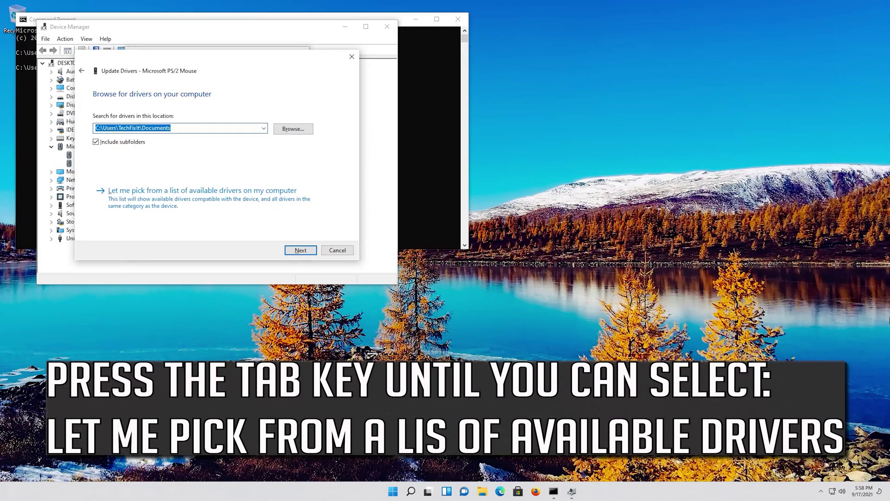
key("Tab")
key("Tab")
key("Tab")
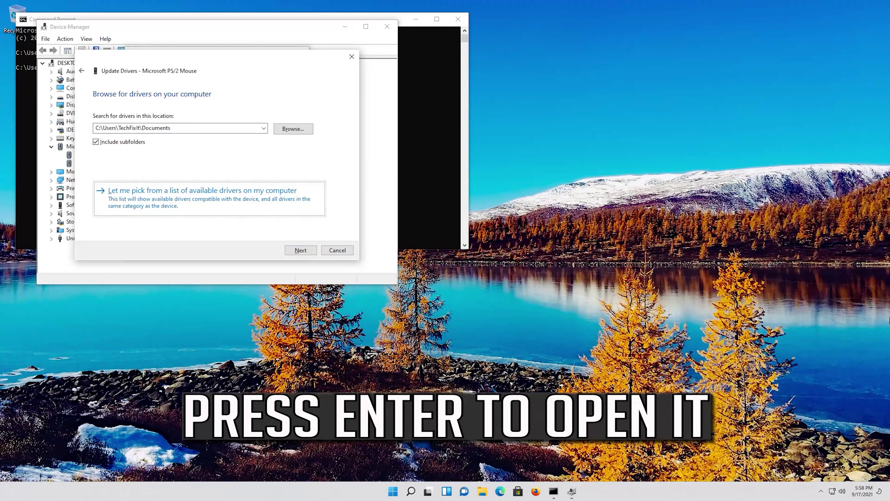
key("Return")
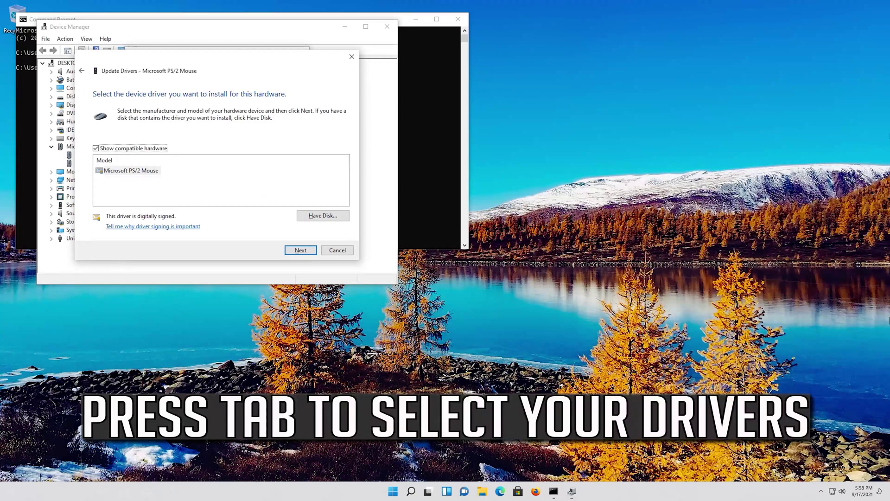
Install the Microsoft PS/2 Mouse driver from the compatible-driver list
key("Tab")
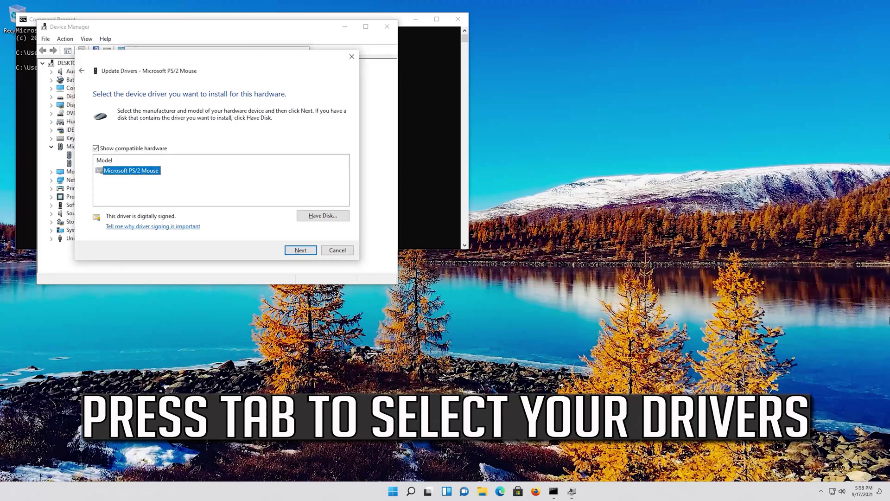
key("Tab")
key("Tab")
key("Tab")
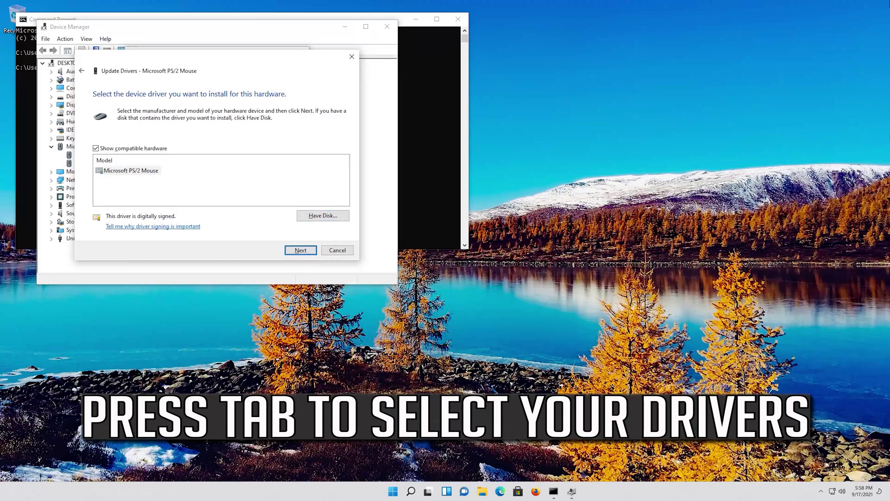
key("Tab")
key("Tab")
key("Tab")
key("Tab")
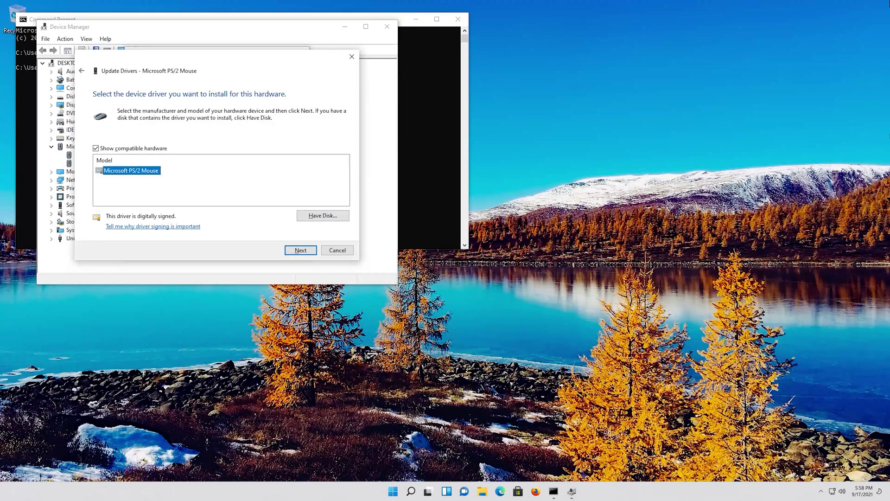
key("Return")
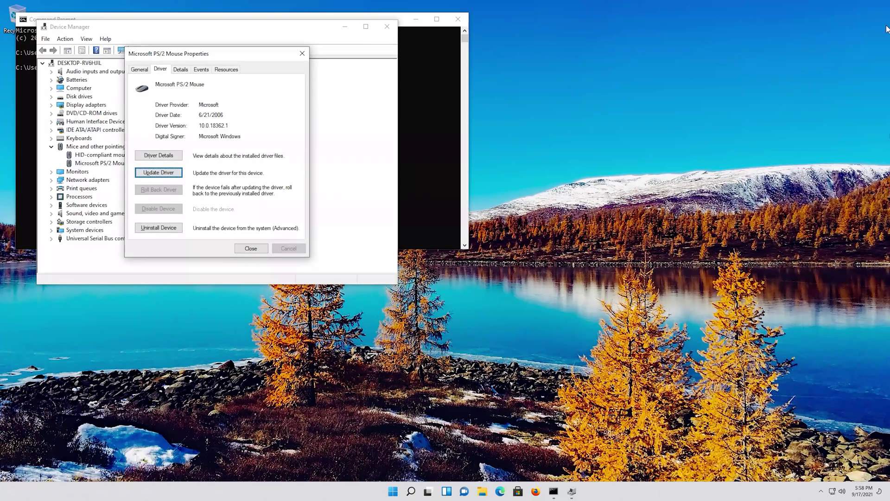
Uninstall the Microsoft PS/2 Mouse and confirm its removal
key("Tab")
key("Tab")
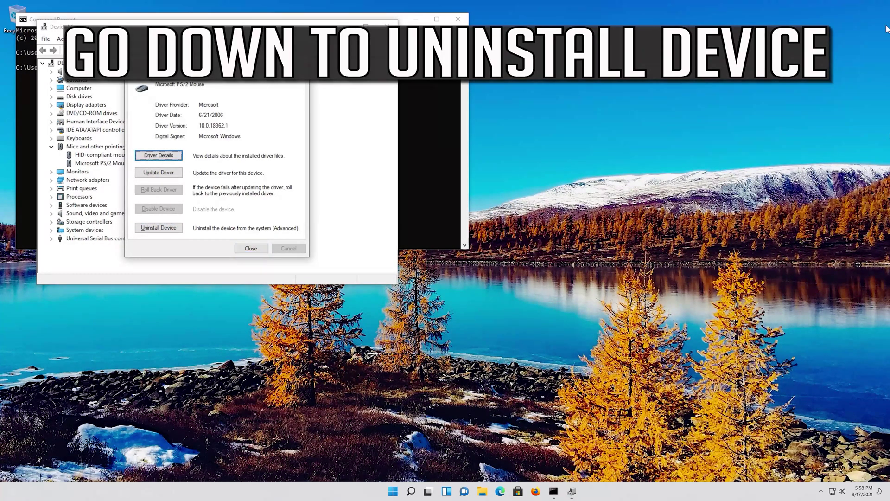
key("Tab")
key("Tab")
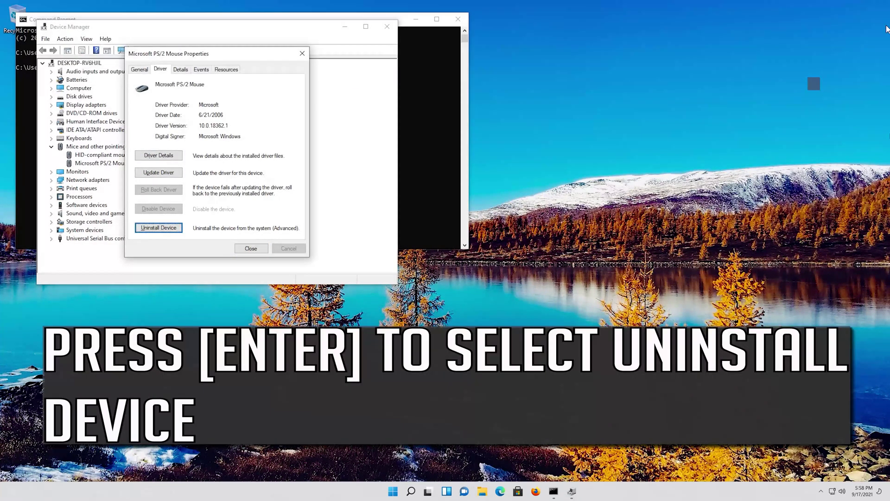
key("Return")
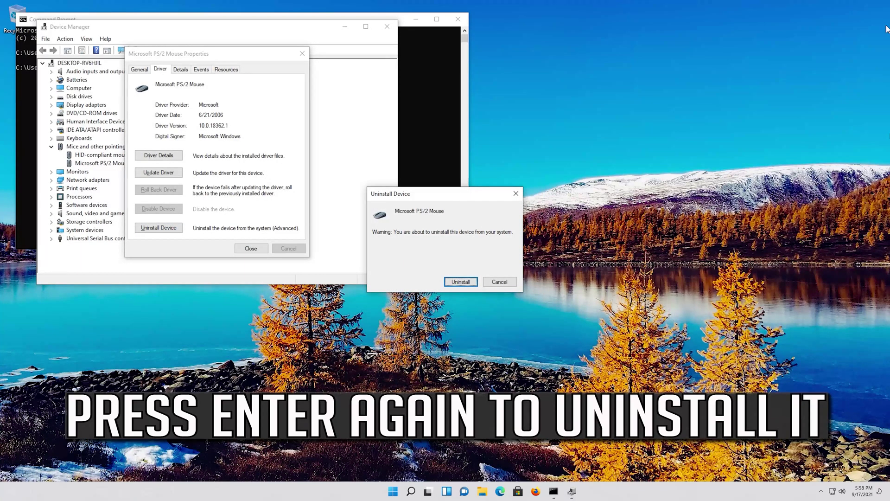
key("Return")
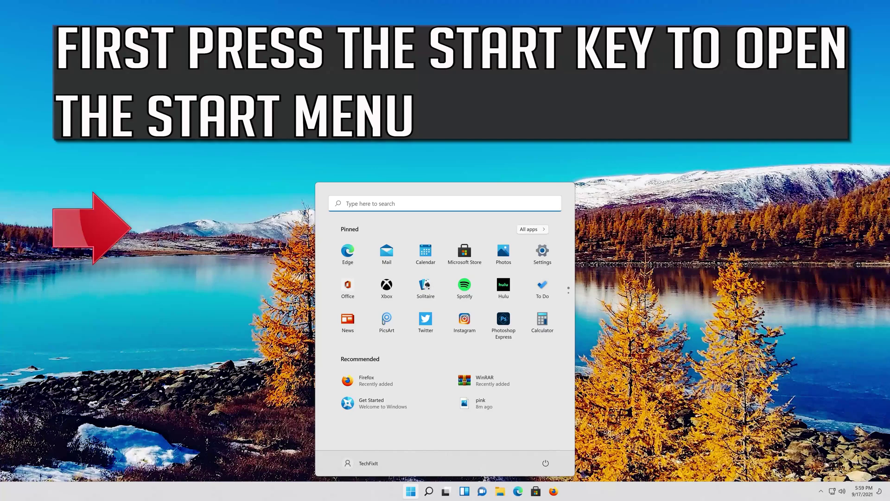
type("reged")
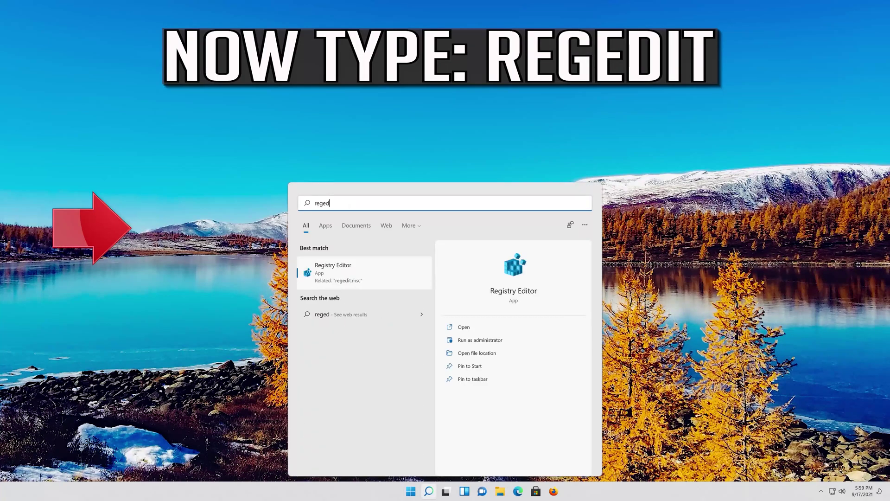
type("it")
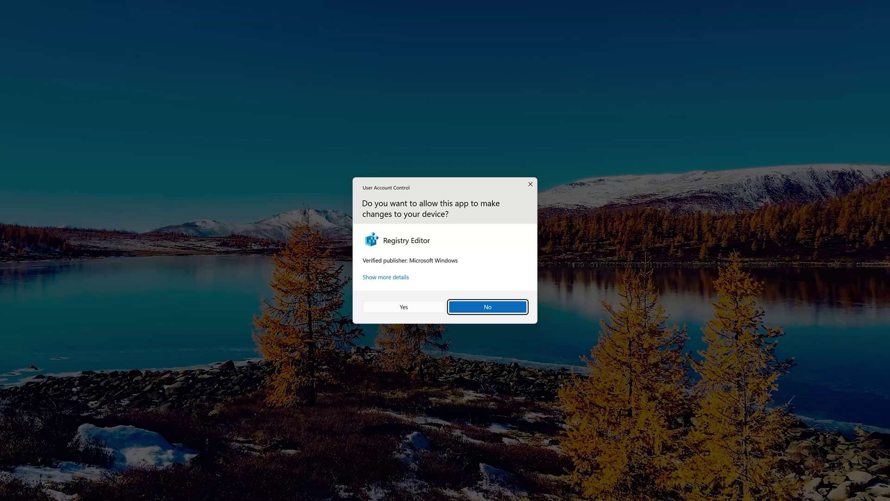
Approve the UAC prompt with Yes so Registry Editor can launch
key("Left")
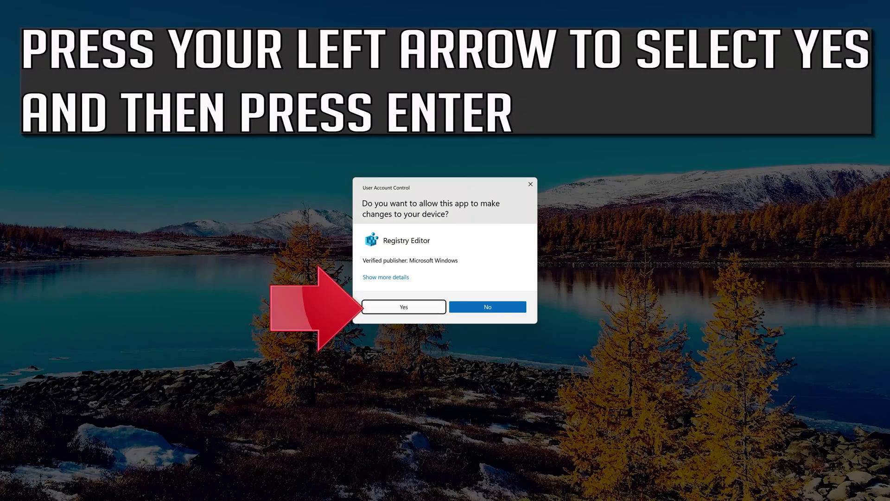
key("Return")
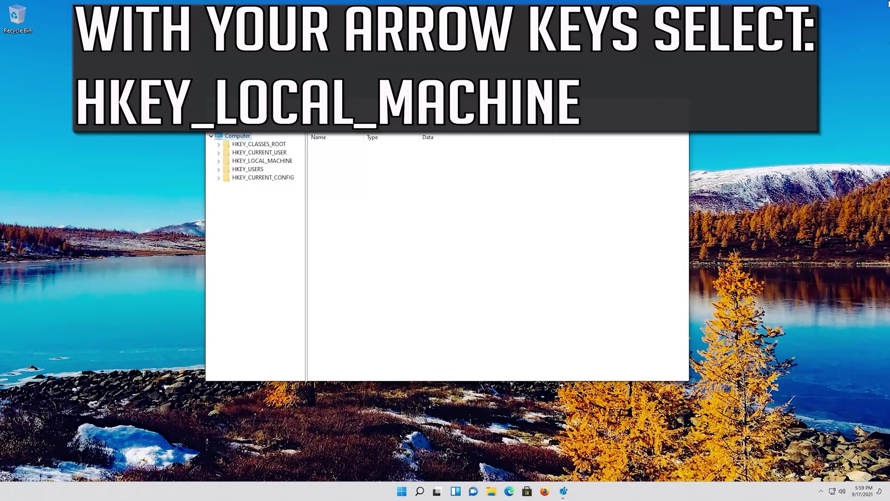
Expand HKEY_LOCAL_MACHINE and move to its SOFTWARE key
key("Down")
key("Down")
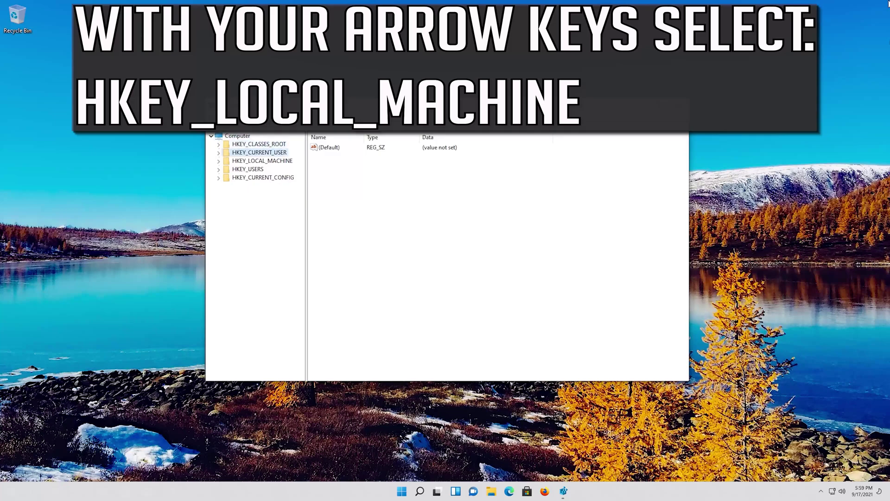
key("Down")
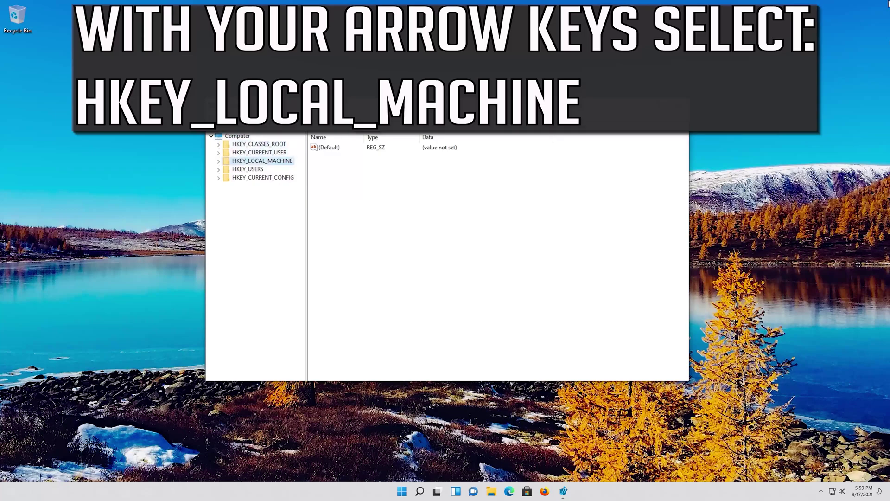
key("Right")
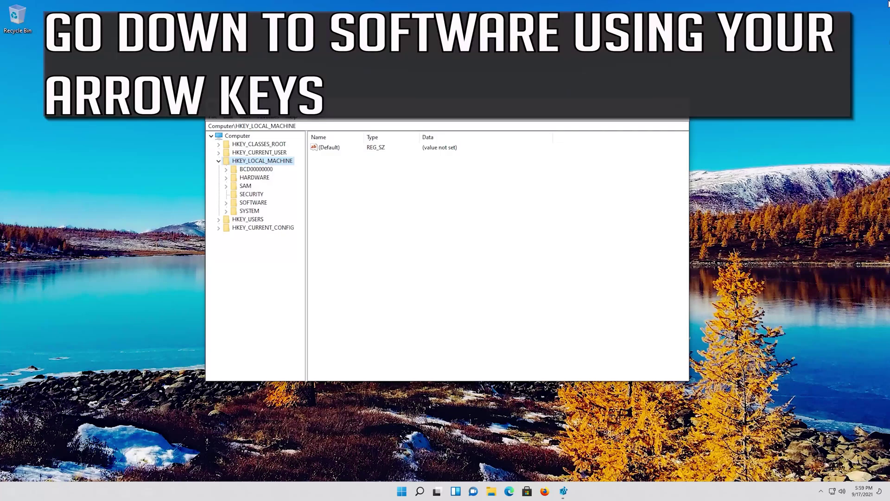
key("Down")
key("Down")
key("Down")
key("Down")
key("Down")
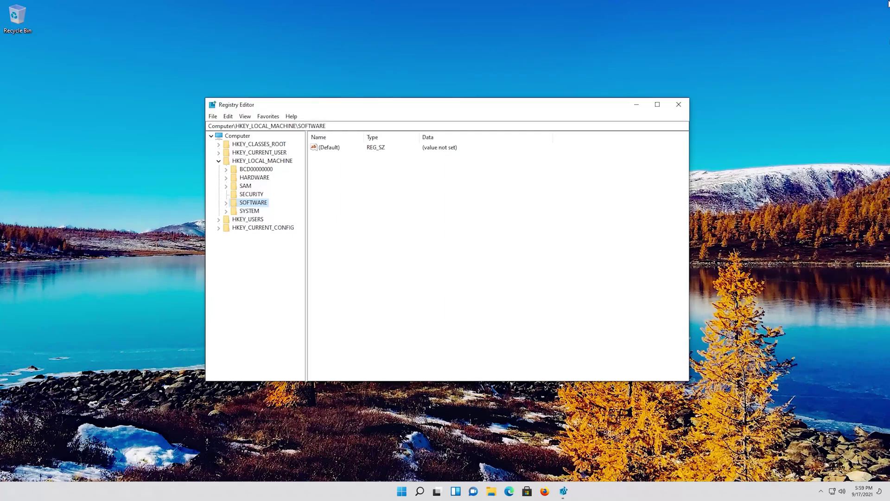
Expand SOFTWARE and then the Microsoft key beneath it
key("Right")
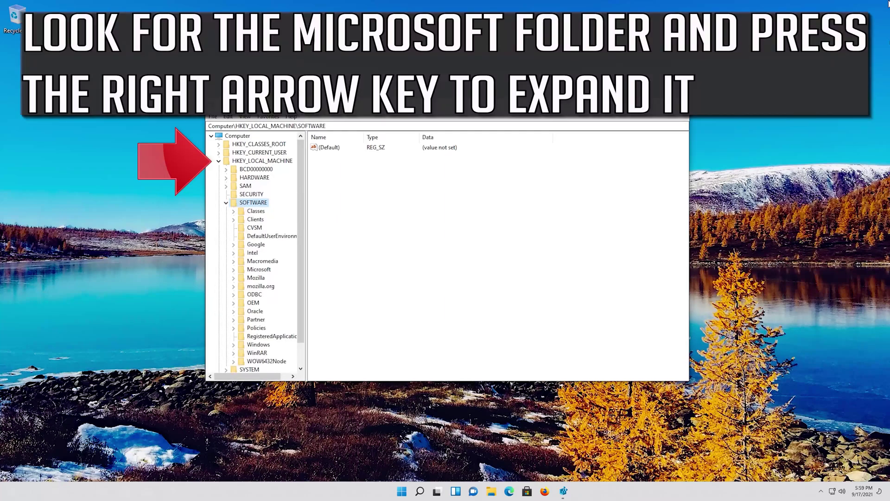
key("Down")
key("Down")
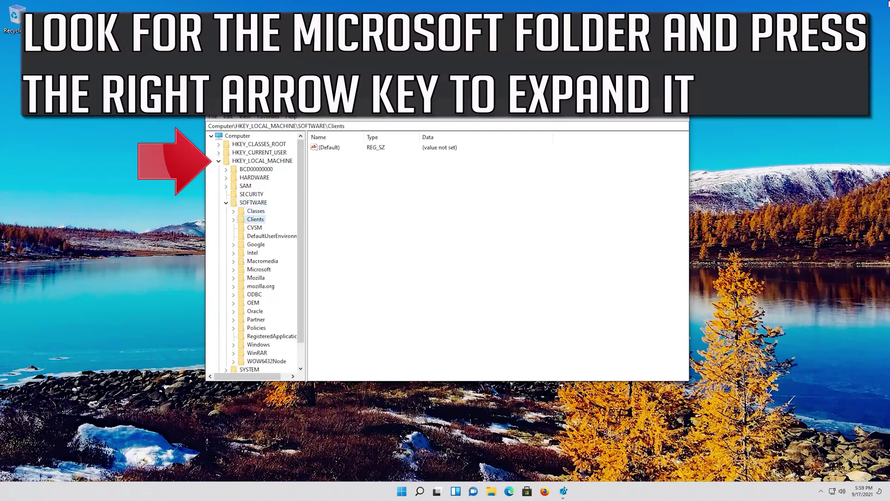
key("Down")
key("Down")
key("Down")
key("Down")
key("Down")
key("Down")
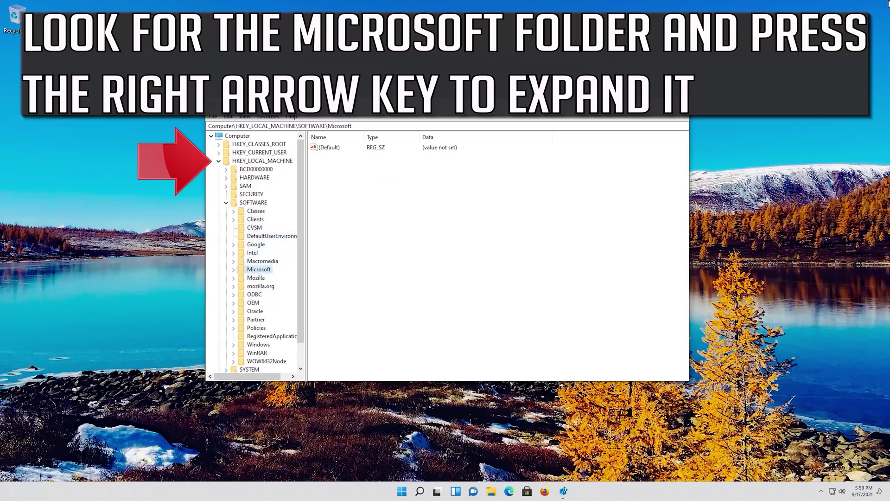
key("Right")
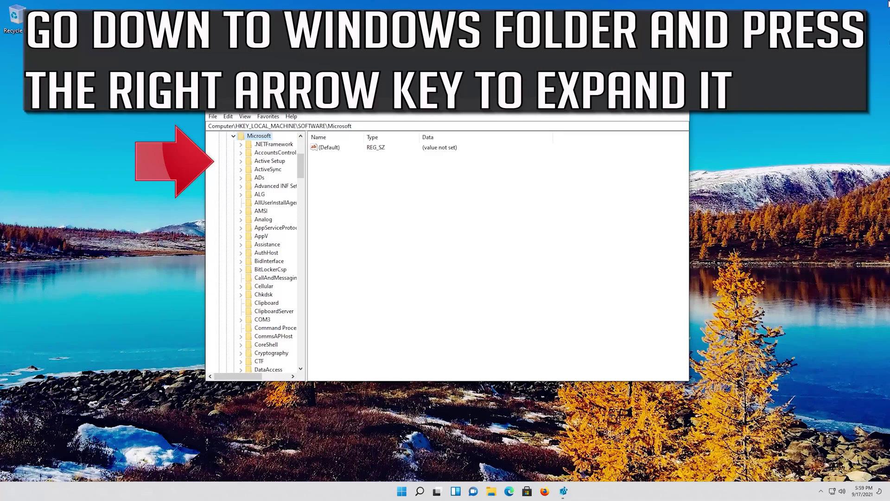
Move through Microsoft's subkeys to land on the Windows key
key("Down")
key("Down")
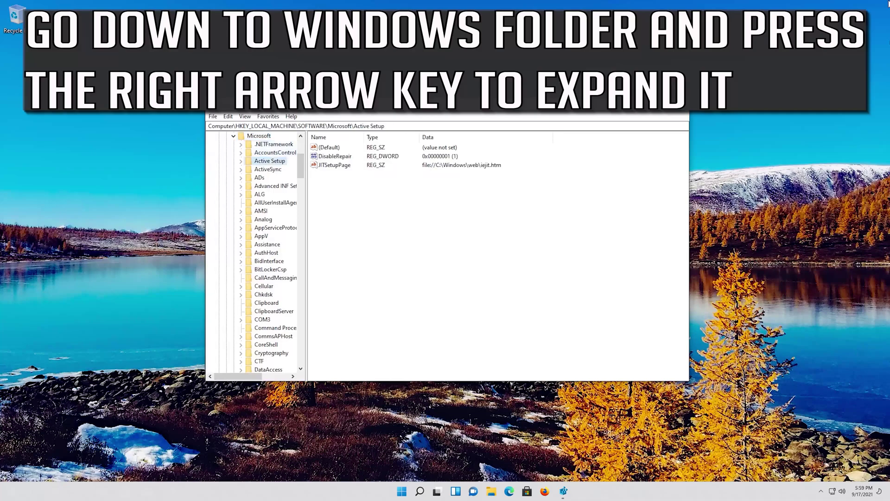
key("Down")
key("Down")
key("Down")
key("Down")
key("Down")
key("Down")
key("Down")
key("Down")
key("Down")
key("Down")
key("Down")
key("Down")
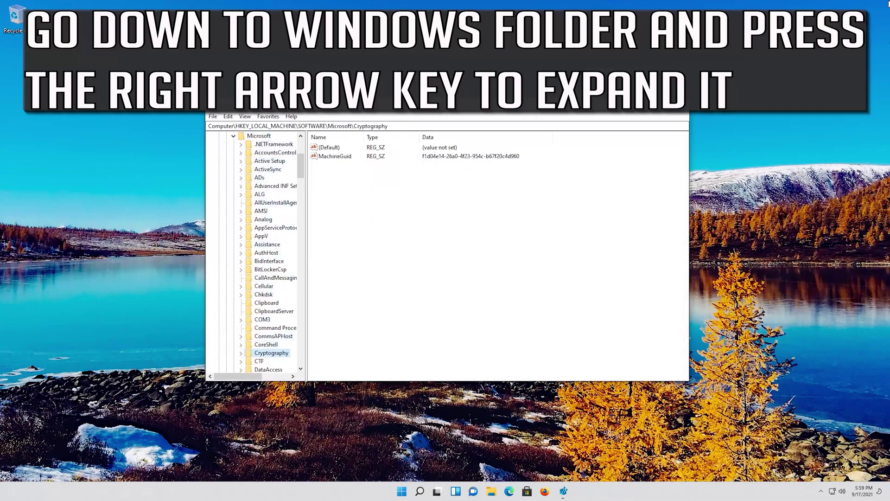
key("Down")
key("Down")
key("Down")
key("Down")
key("Down")
key("Down")
key("Down")
key("Down")
key("Down")
key("Down")
key("Down")
key("Down")
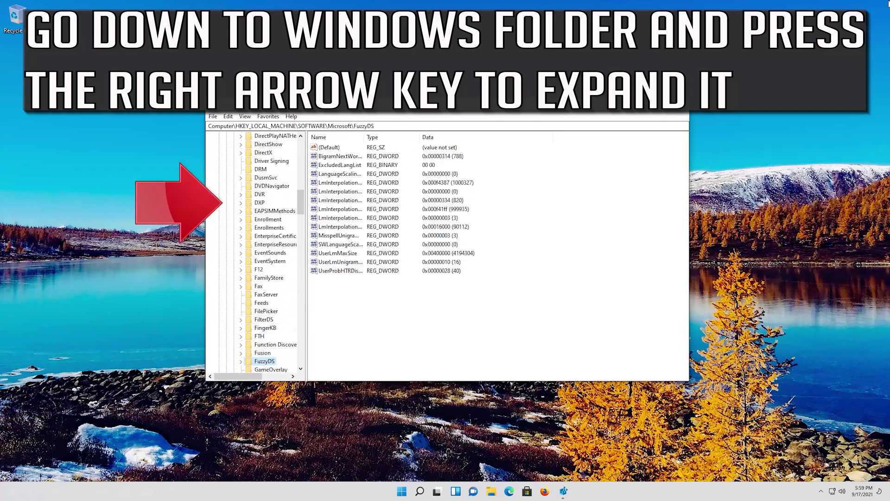
key("Down")
key("Down")
key("Down")
key("Down")
key("Down")
key("Down")
key("Down")
key("Down")
key("Down")
key("Down")
key("Down")
key("Down")
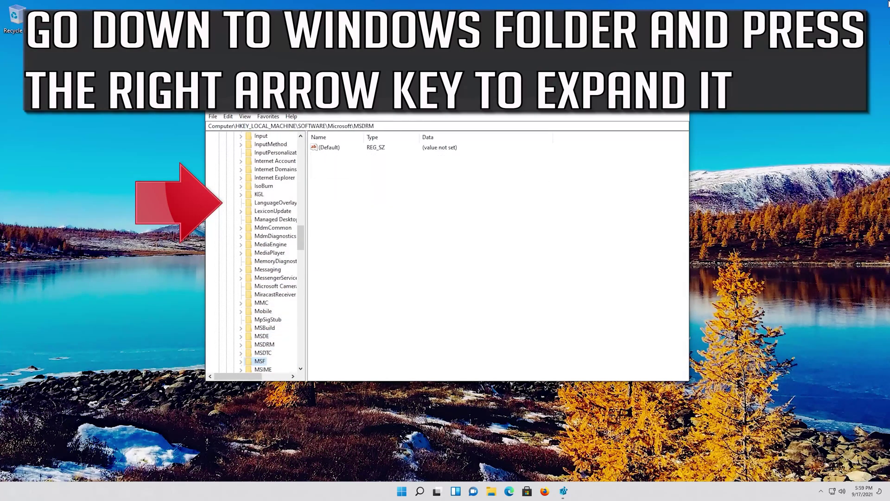
key("Down")
key("Down")
key("Down")
key("Down")
key("Down")
key("Down")
key("Down")
key("Down")
key("Down")
key("Down")
key("Down")
key("Down")
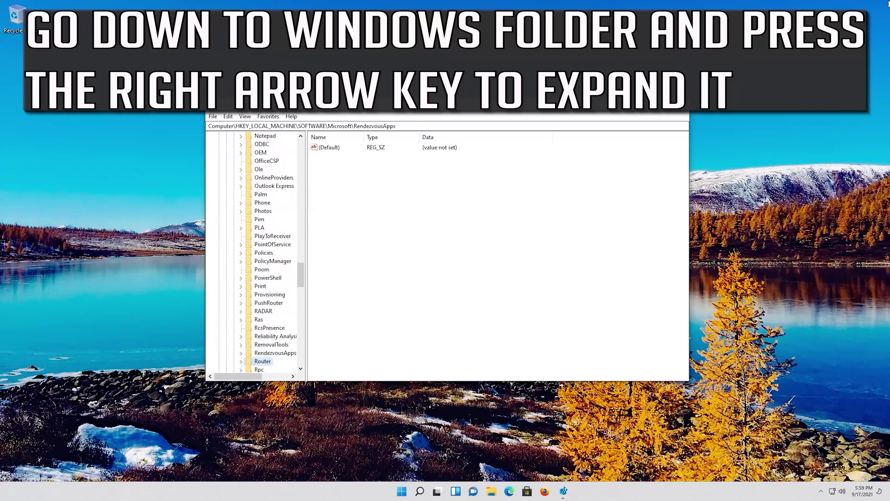
key("Down")
key("Down")
key("Down")
key("Down")
key("Down")
key("Down")
key("Down")
key("Down")
key("Down")
key("Down")
key("Down")
key("Down")
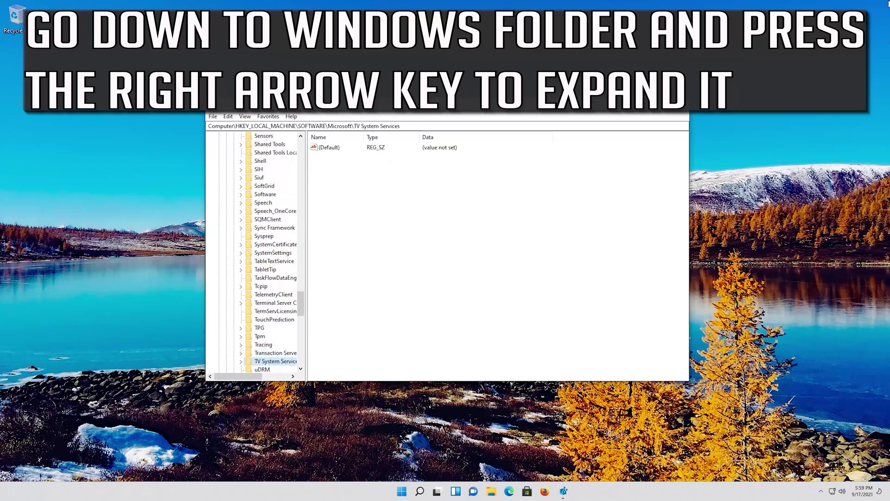
key("Down")
key("Down")
key("Down")
key("Down")
key("Down")
key("Down")
key("Down")
key("Down")
key("Down")
key("Down")
key("Down")
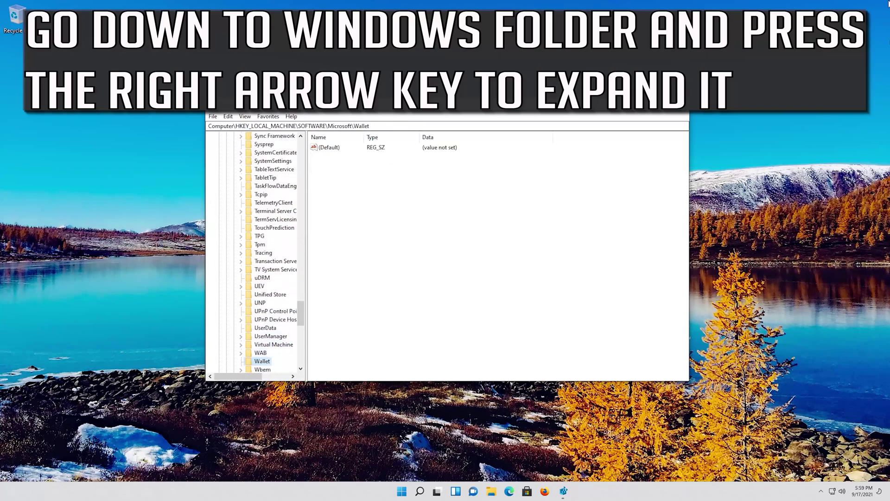
key("Down")
key("Down")
key("Down")
key("Down")
key("Up")
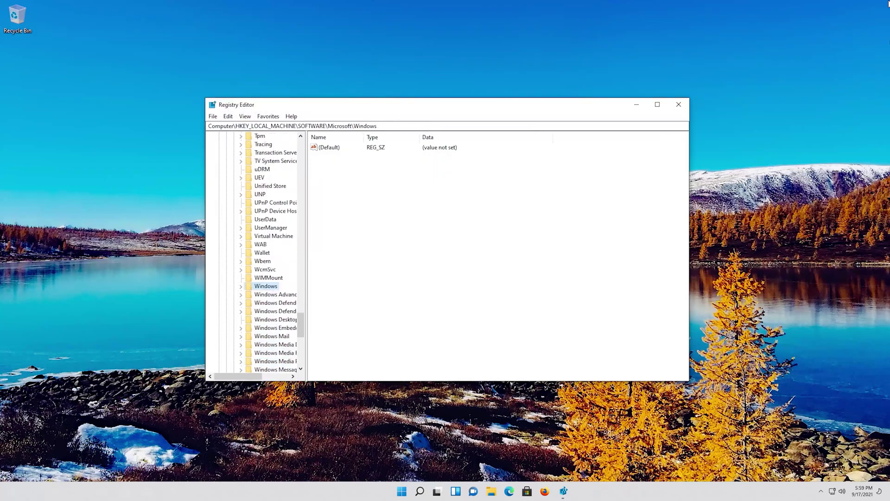
Expand the Windows key, move to CurrentVersion and expand it
key("Right")
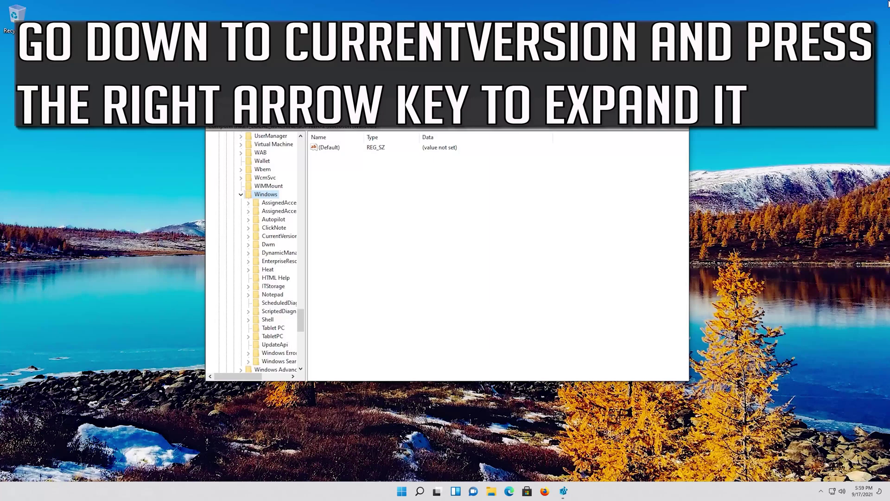
key("Down")
key("Down")
key("Down")
key("Down")
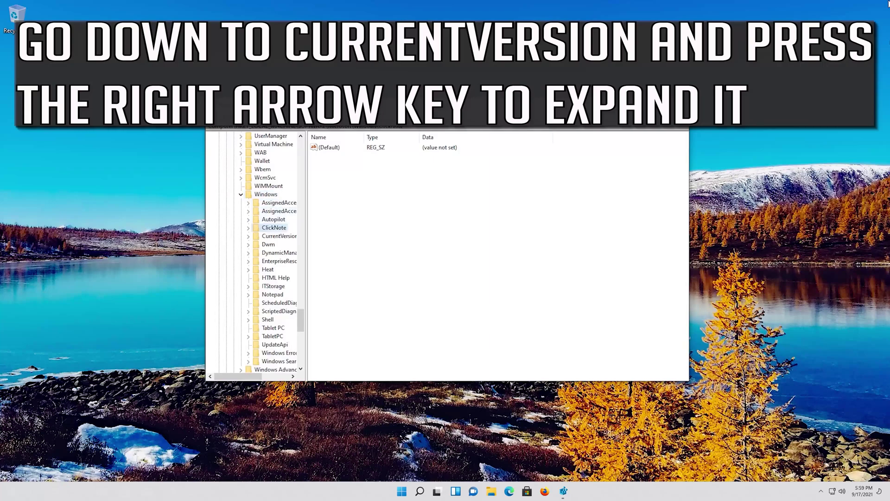
key("Down")
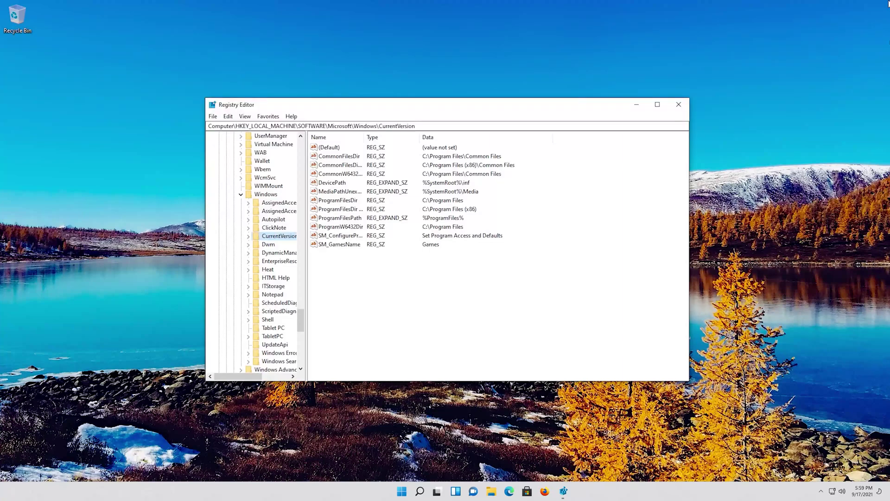
key("Right")
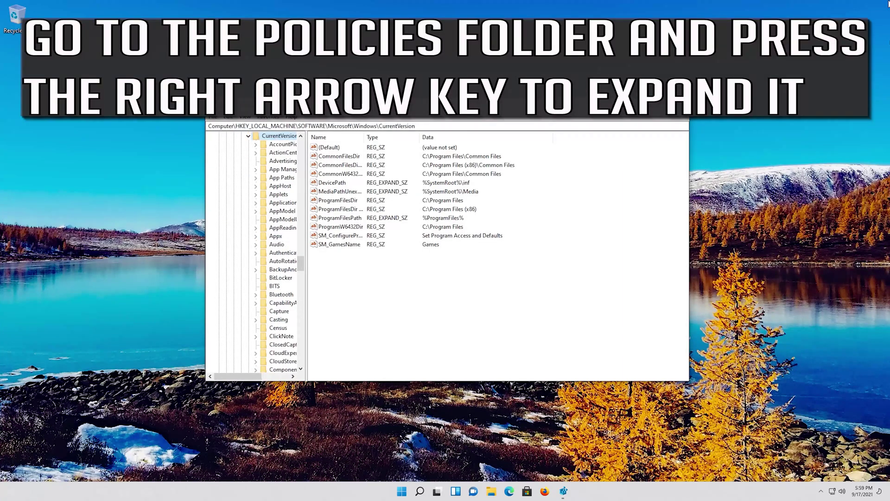
Navigate the CurrentVersion subkeys to Policies and expand it to reveal System
key("Down")
key("Down")
key("Down")
key("Down")
key("Down")
key("Down")
key("Down")
key("Down")
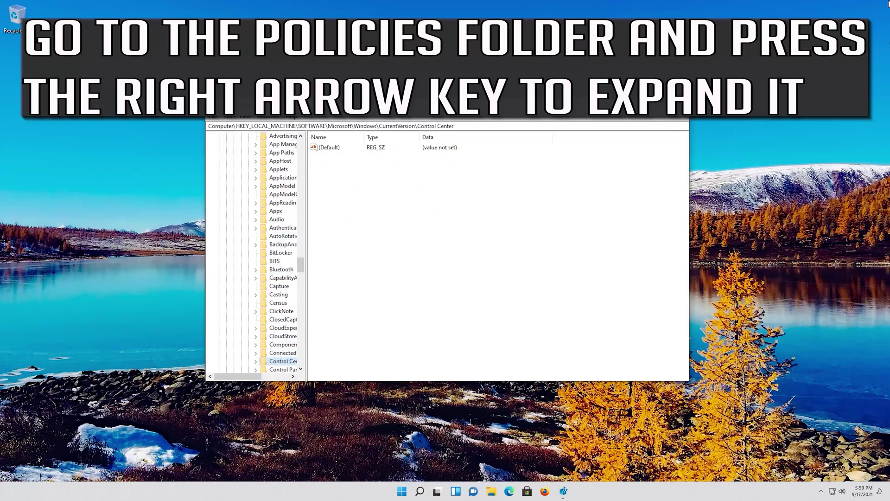
key("Down")
key("Down")
key("Down")
key("Down")
key("Down")
key("Down")
key("Down")
key("Down")
key("Down")
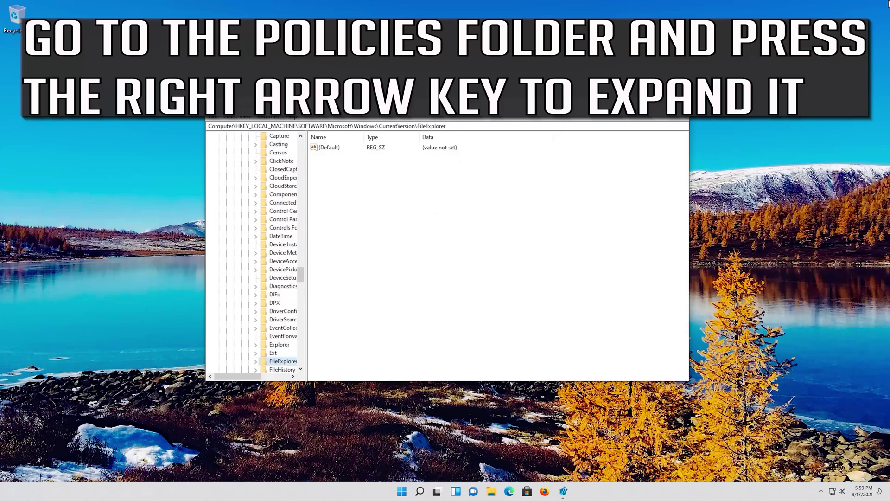
key("Down")
key("Down")
key("Down")
key("Down")
key("Down")
key("Down")
key("Down")
key("Down")
key("Down")
key("Down")
key("Down")
key("Down")
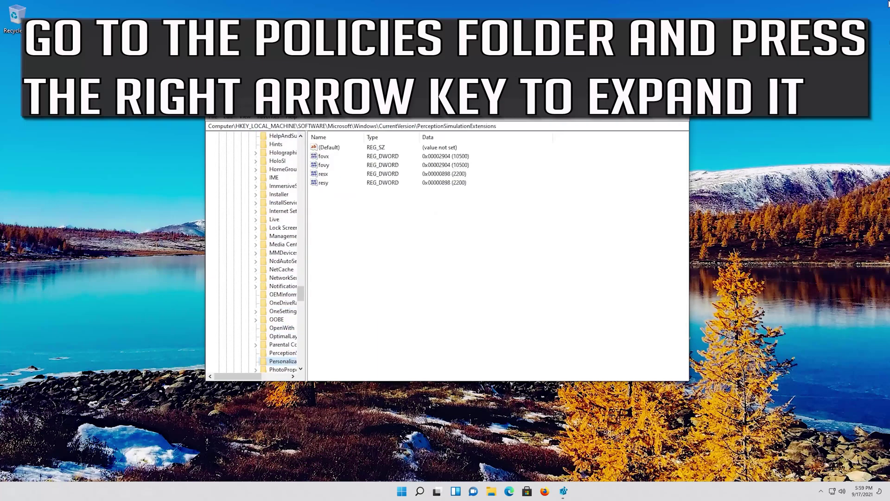
key("Down")
key("Down")
key("Down")
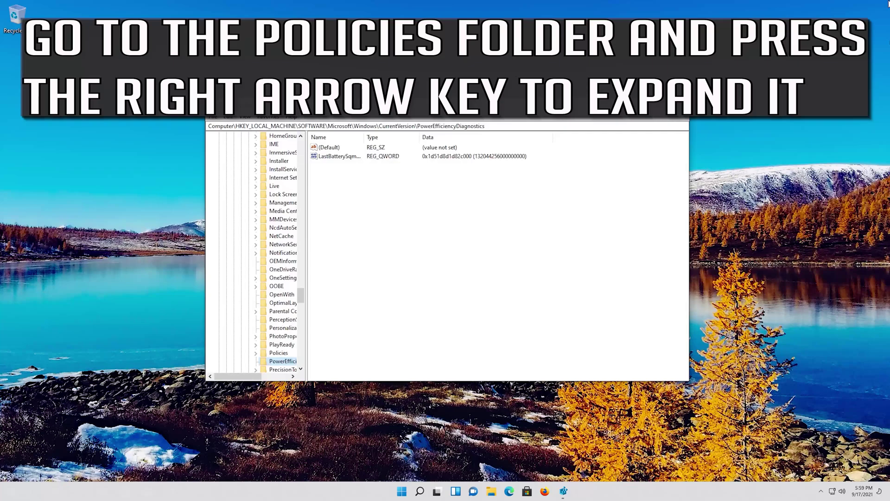
key("Down")
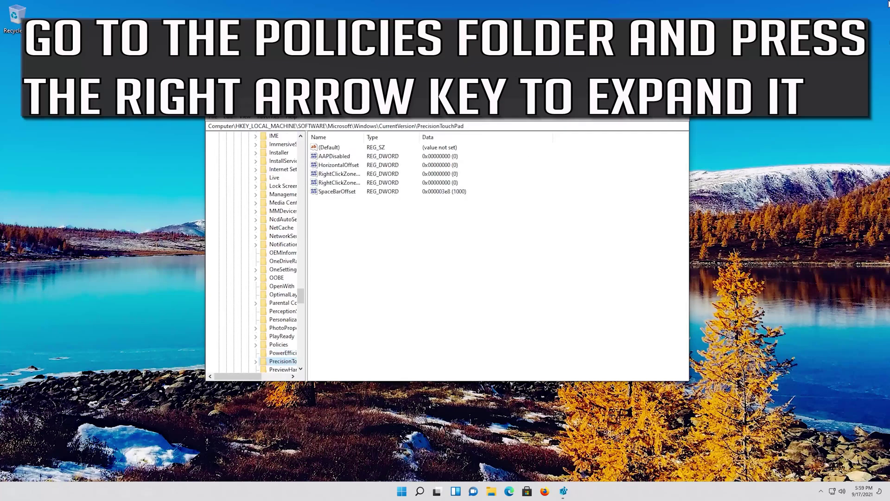
key("Up")
key("Up")
key("Down")
key("Down")
key("Down")
key("Down")
key("Up")
key("Up")
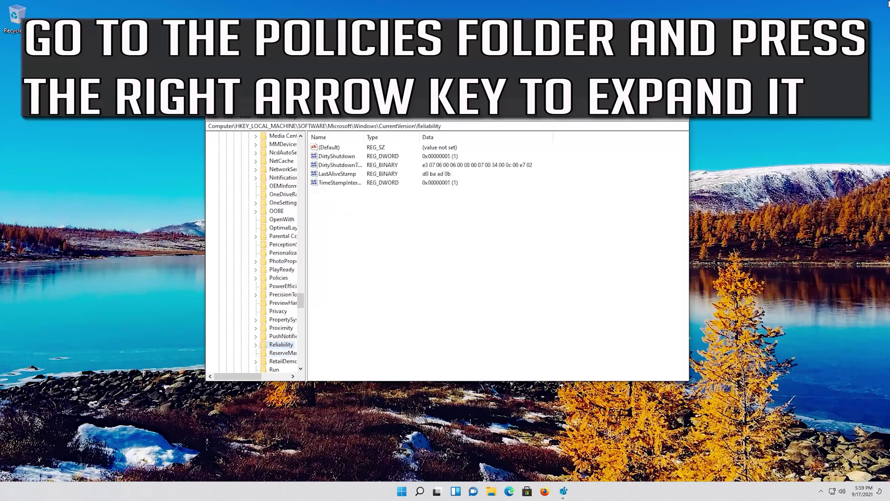
key("Up")
key("Up")
key("Up")
key("Up")
key("Up")
key("Right")
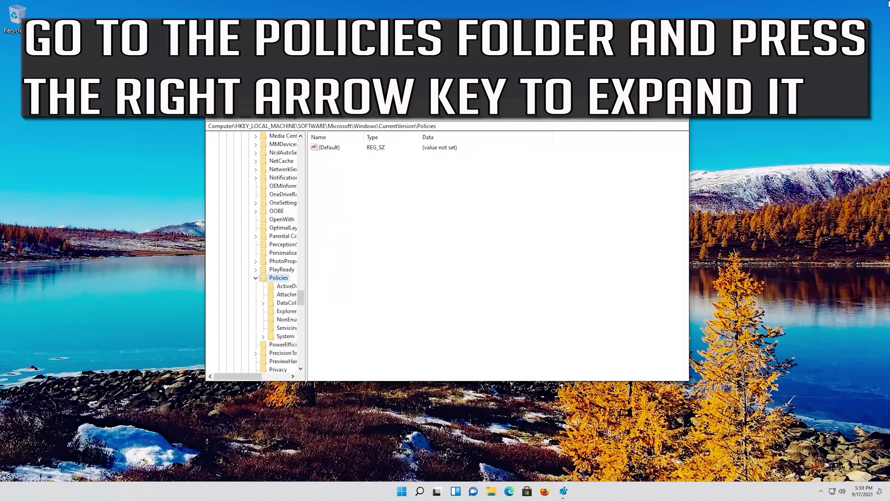
Select the System key under Policies and highlight its EnableCursorSuppression value
key("Tab")
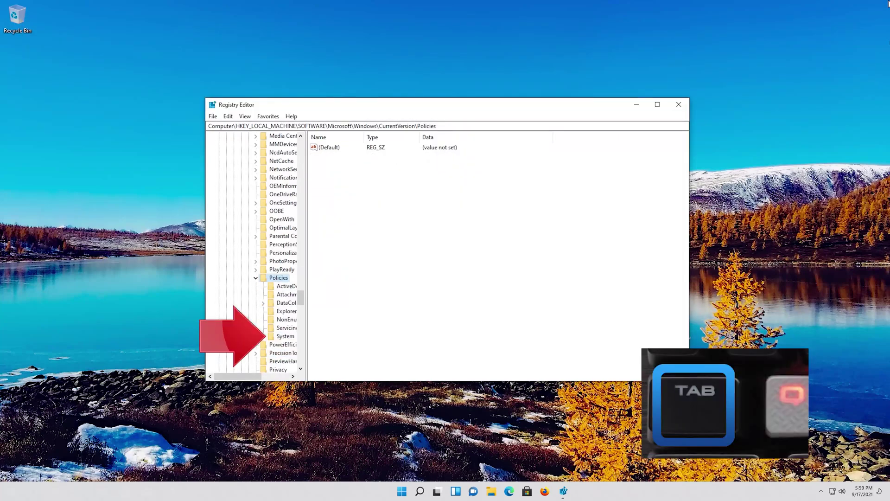
key("Down")
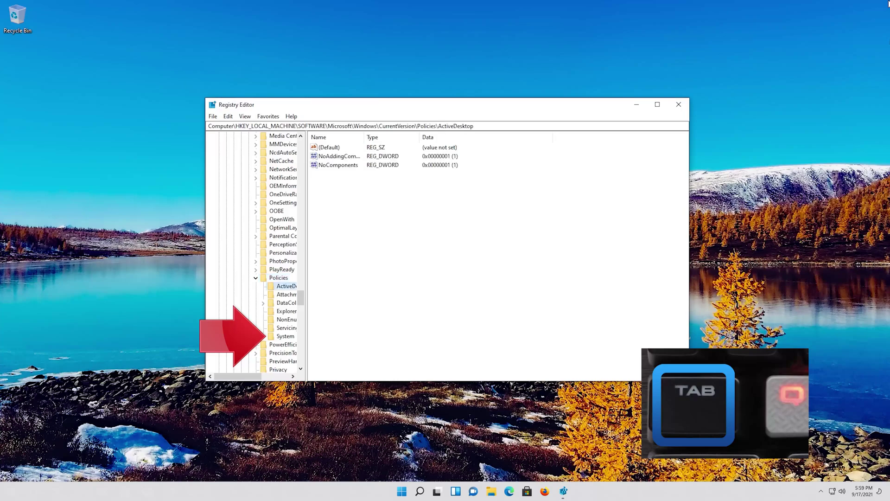
key("Down")
key("Down")
key("Down")
key("Down")
key("Down")
key("Down")
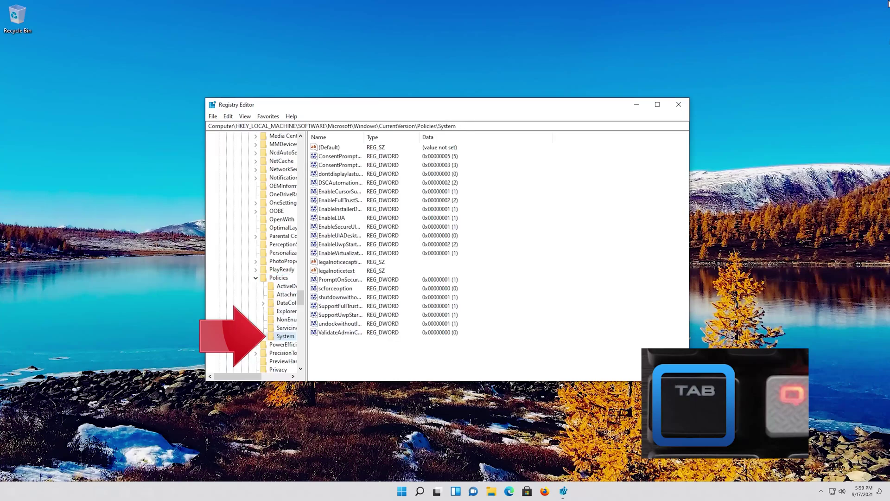
key("Tab")
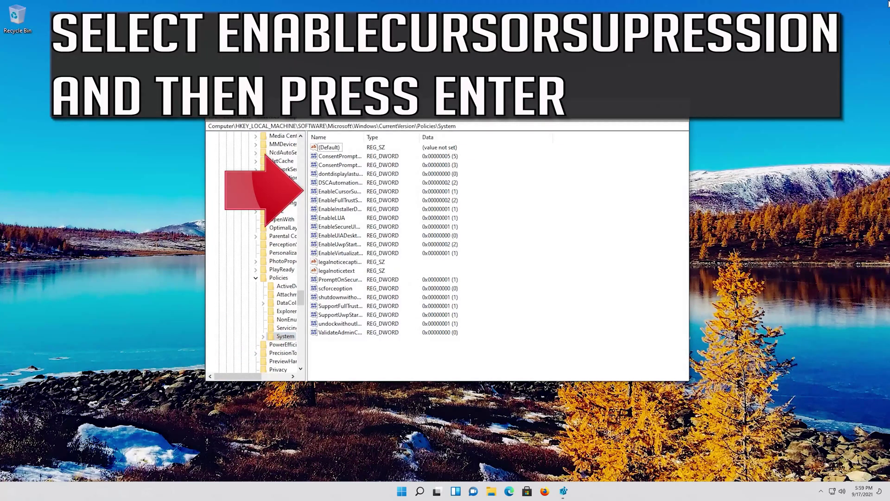
key("Down")
key("Down")
key("Down")
key("Down")
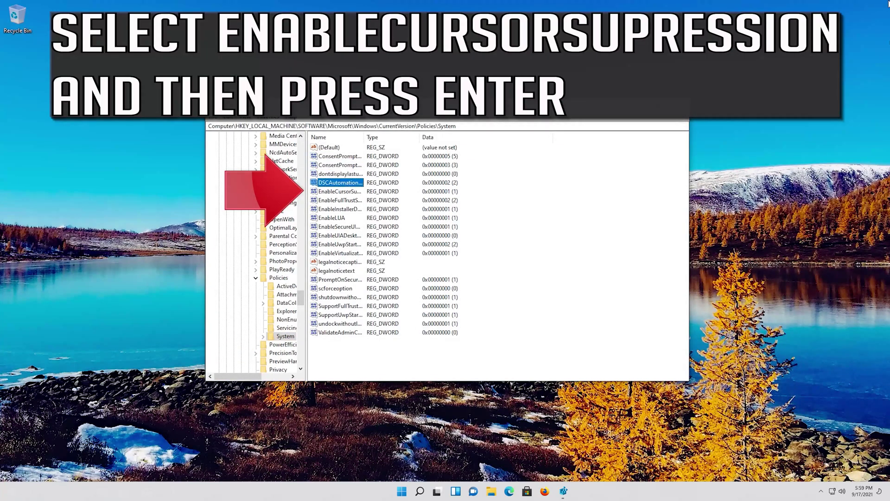
key("Down")
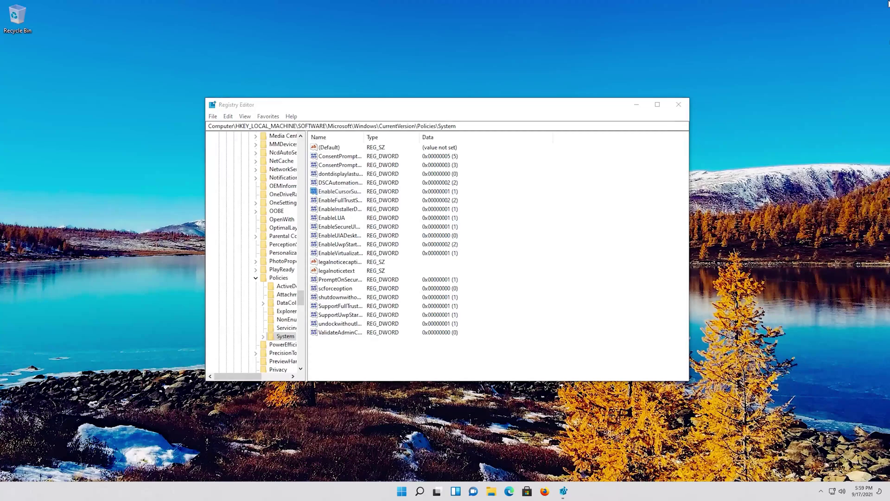
Change EnableCursorSuppression's value data from 1 to 0 and bring up the Ctrl+Alt+Del security screen
key("Return")
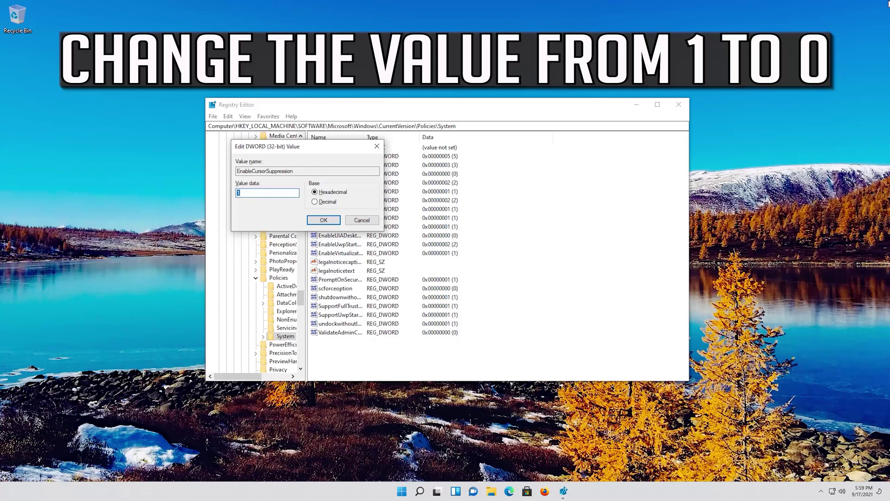
type("0")
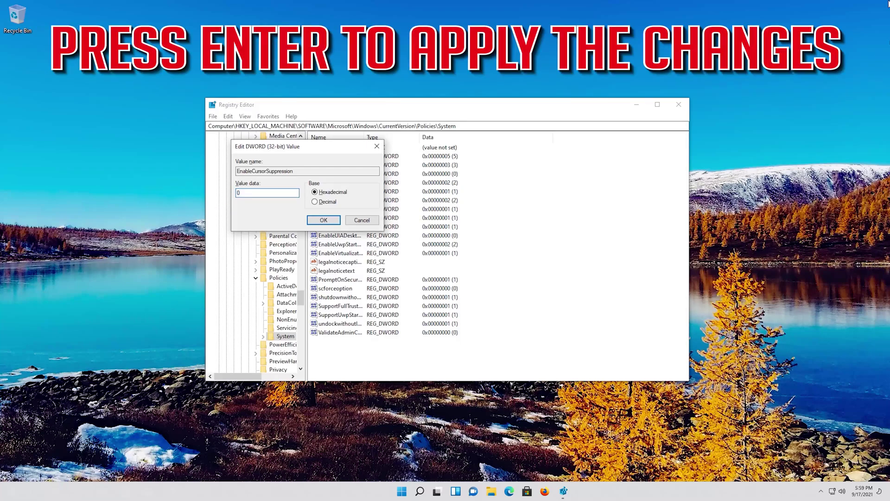
key("Return")
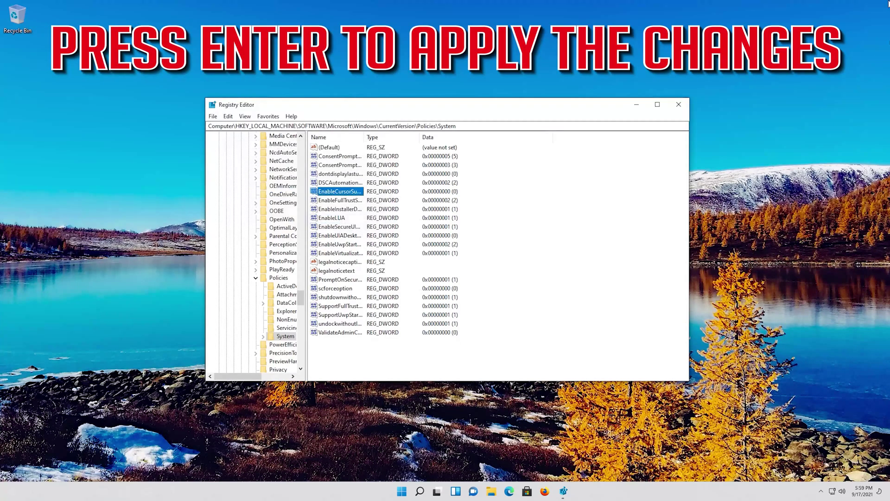
key("ctrl+alt+Delete")
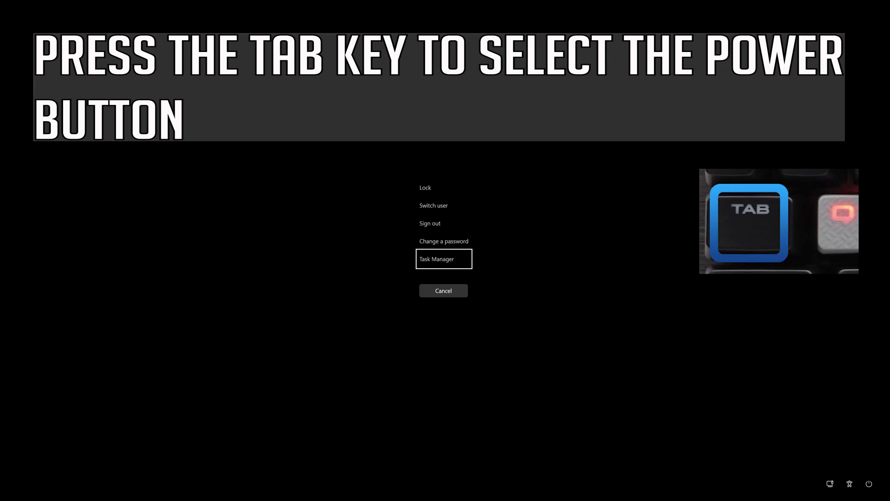
key("Tab")
Focus the power button and expand its Sleep, Shut down and Restart menu
key("Tab")
key("Tab")
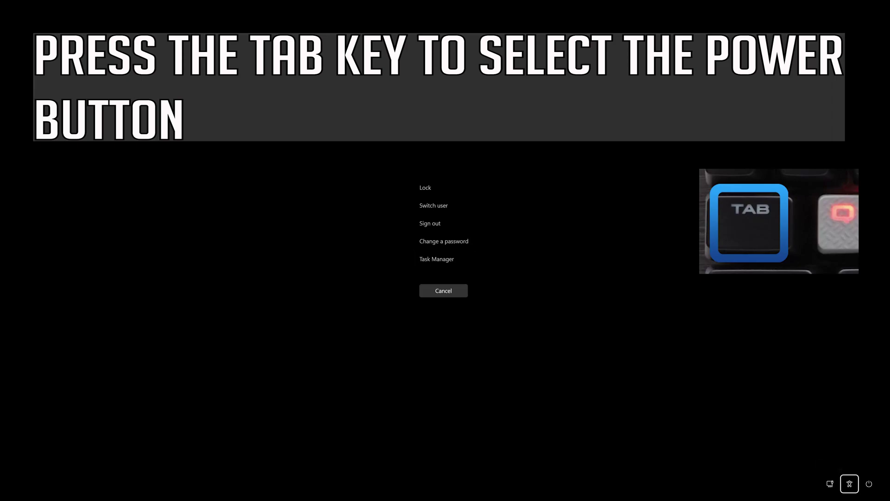
key("Tab")
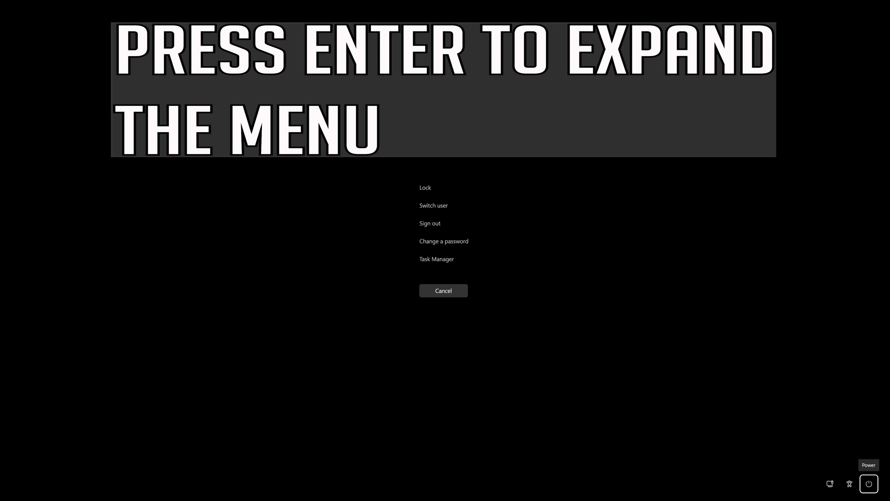
key("Return")
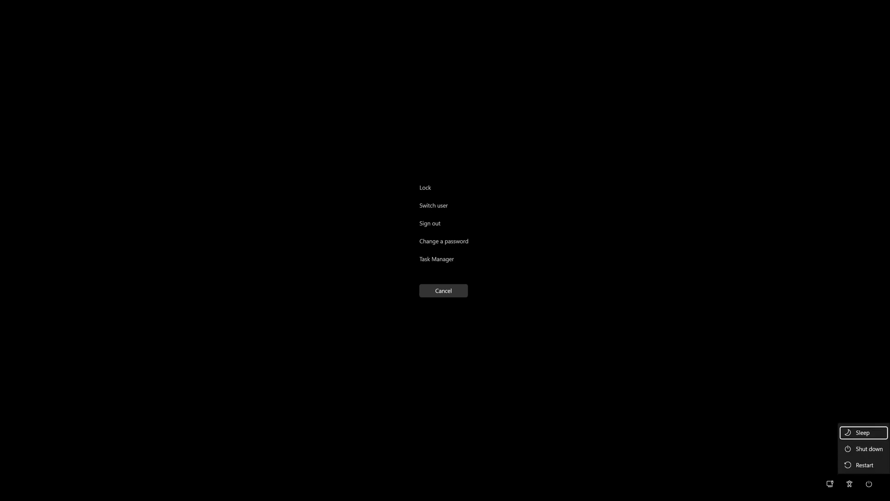